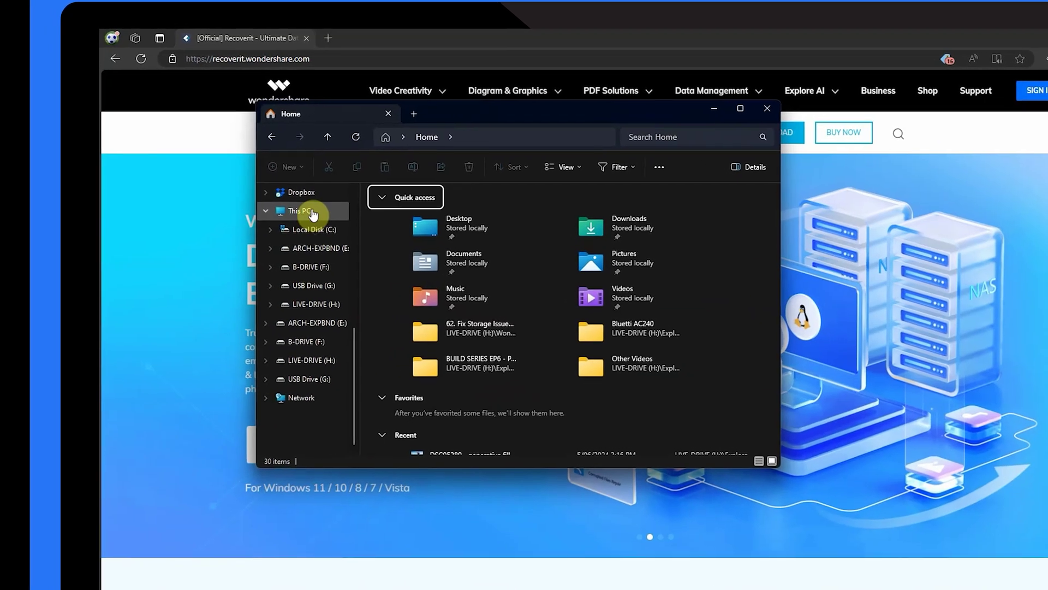
# - From This PC, open Local Disk (C:) Properties details to view 1.35 TB used and 471 GB free
pyautogui.click(312, 213)
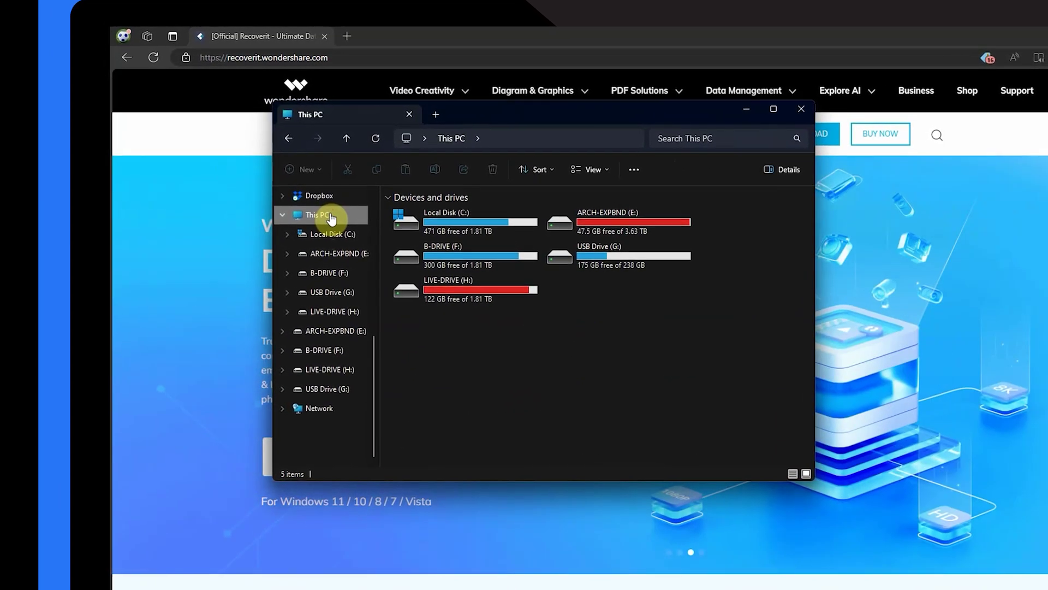
pyautogui.click(443, 224)
pyautogui.rightClick(443, 223)
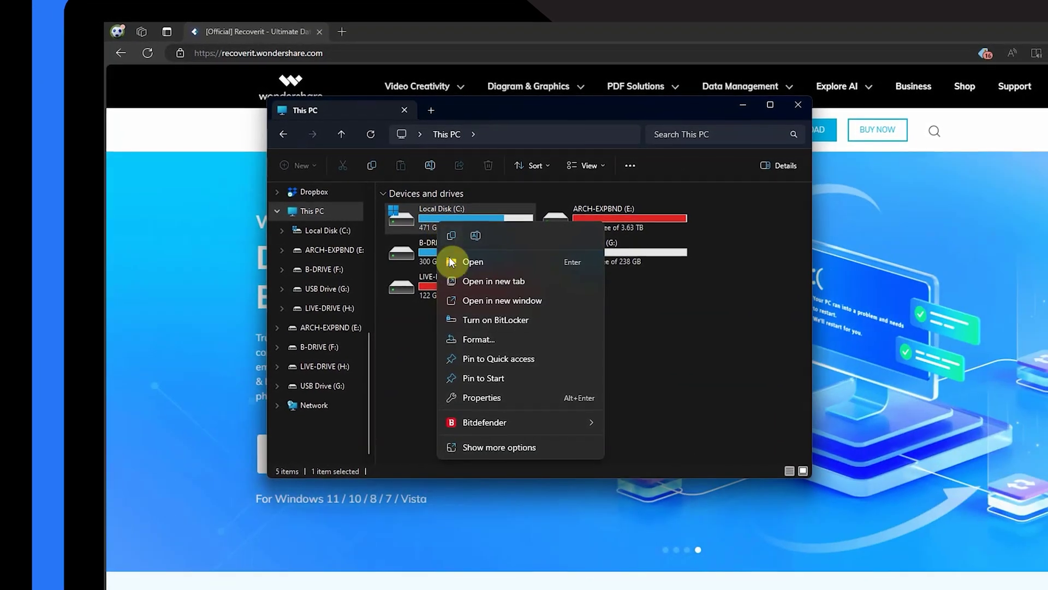
pyautogui.click(482, 398)
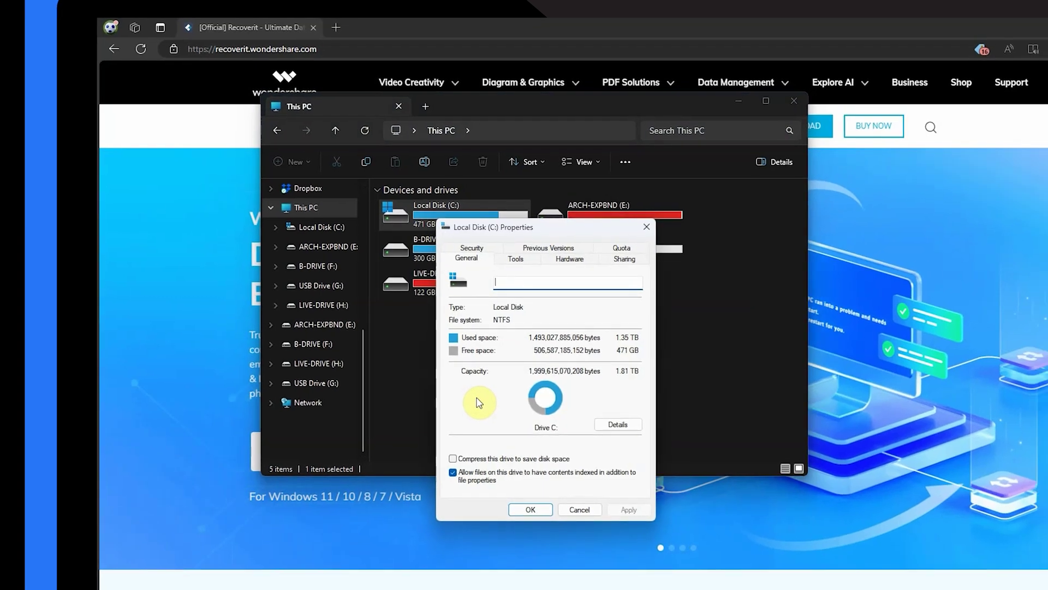
pyautogui.click(618, 424)
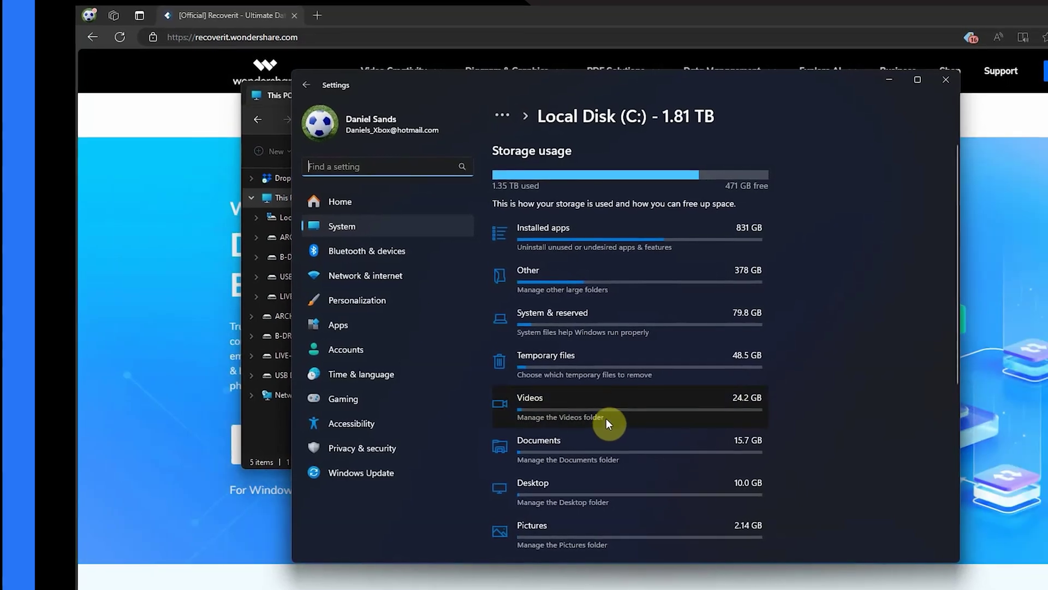
# - Under Temporary files, tick Recycle Bin, Downloads and Temporary Windows installation files (52.8 GB total)
pyautogui.click(631, 365)
pyautogui.click(495, 361)
pyautogui.click(495, 302)
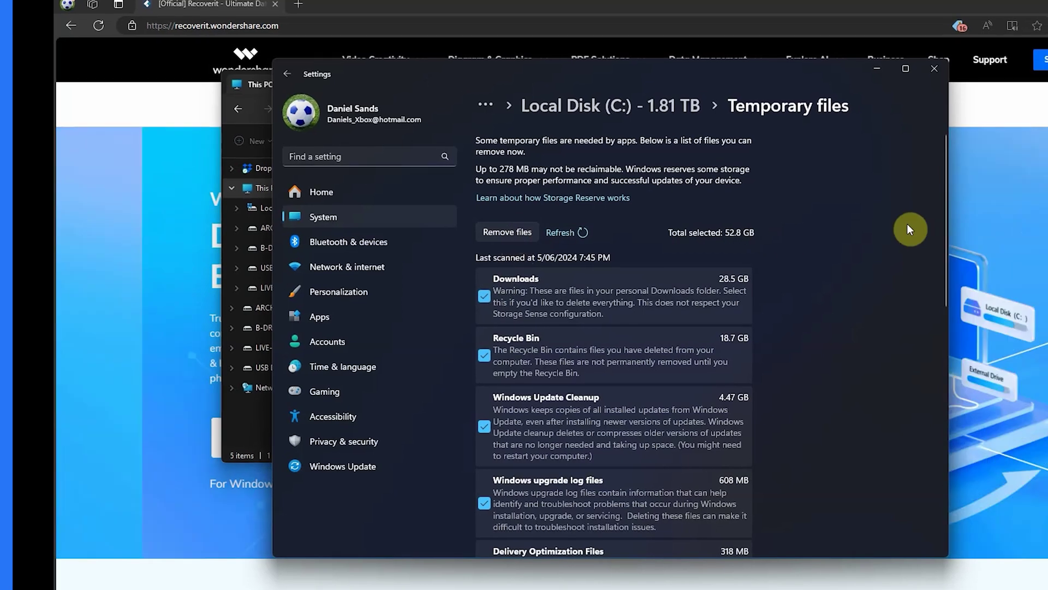
pyautogui.moveTo(945, 215); pyautogui.dragTo(945, 437)
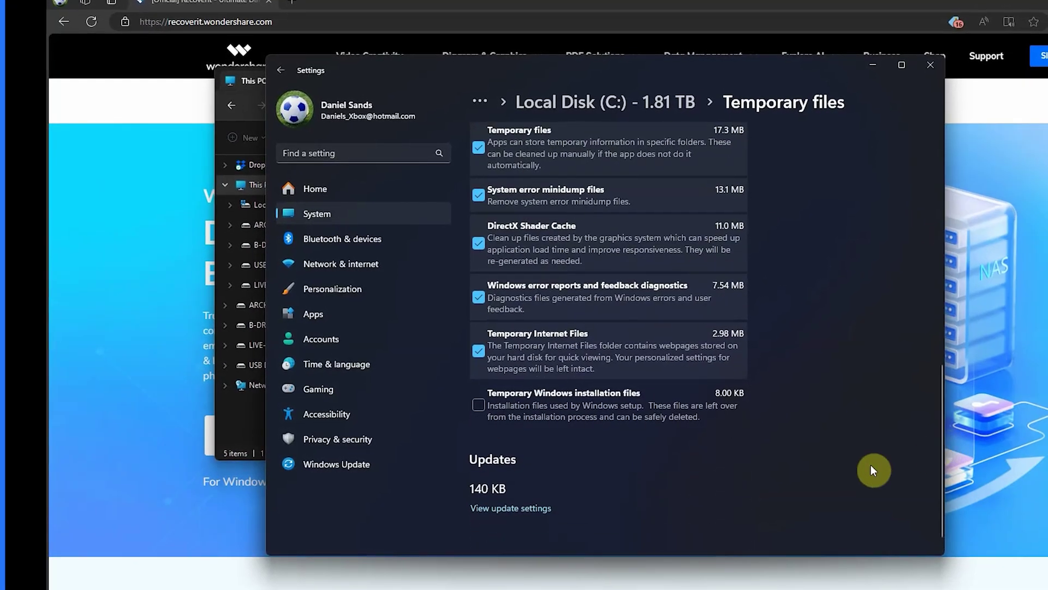
pyautogui.click(479, 404)
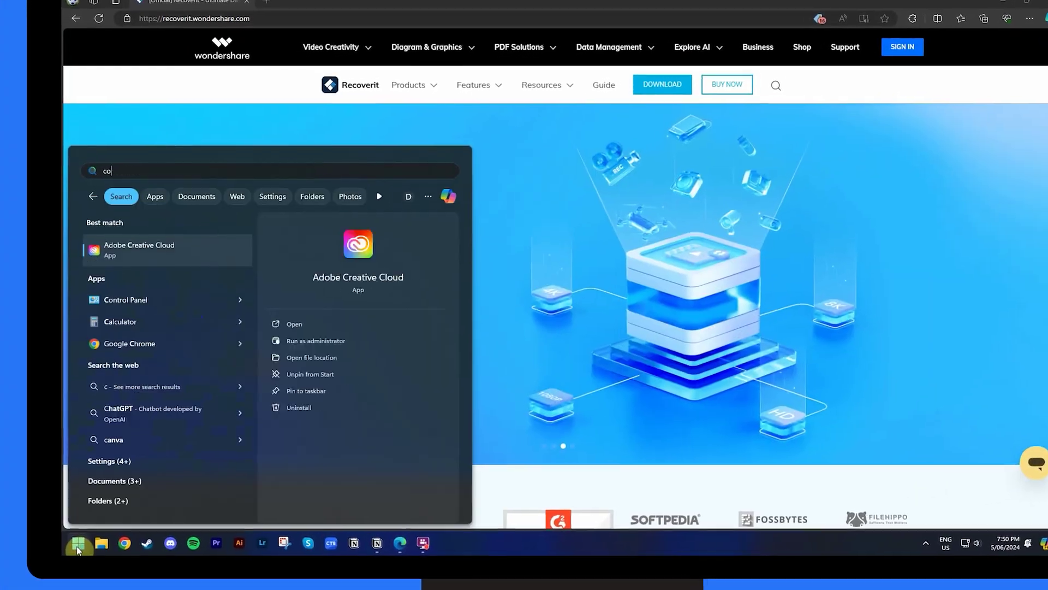
pyautogui.write('ntrol')
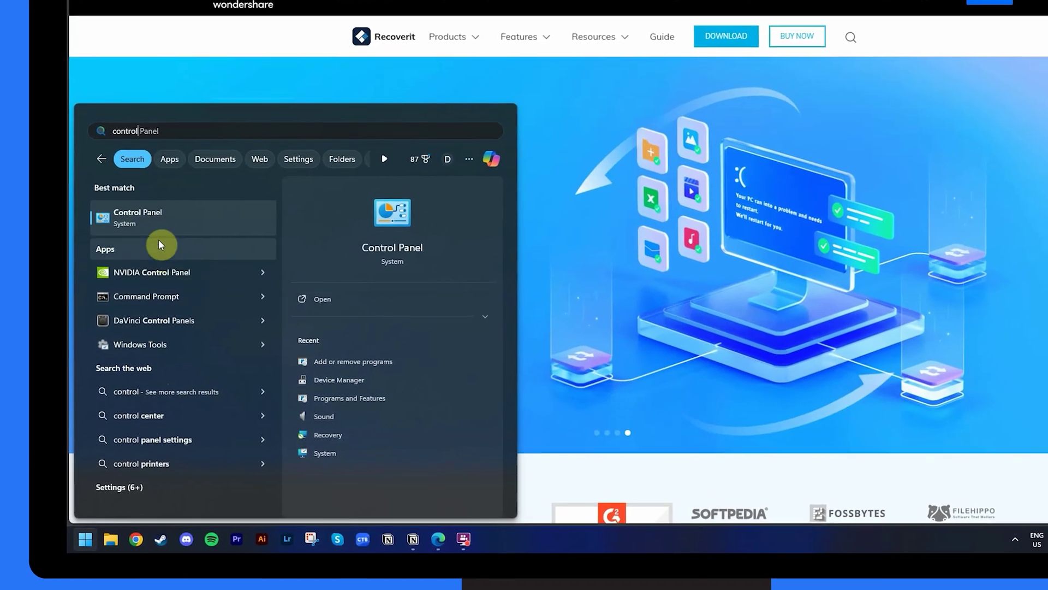
pyautogui.click(156, 216)
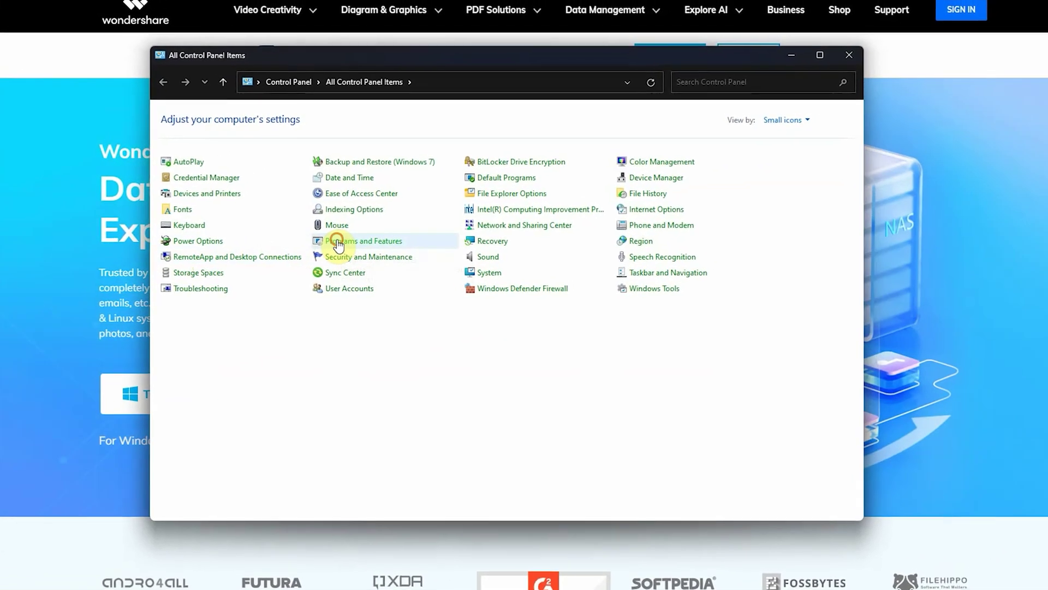
pyautogui.click(360, 227)
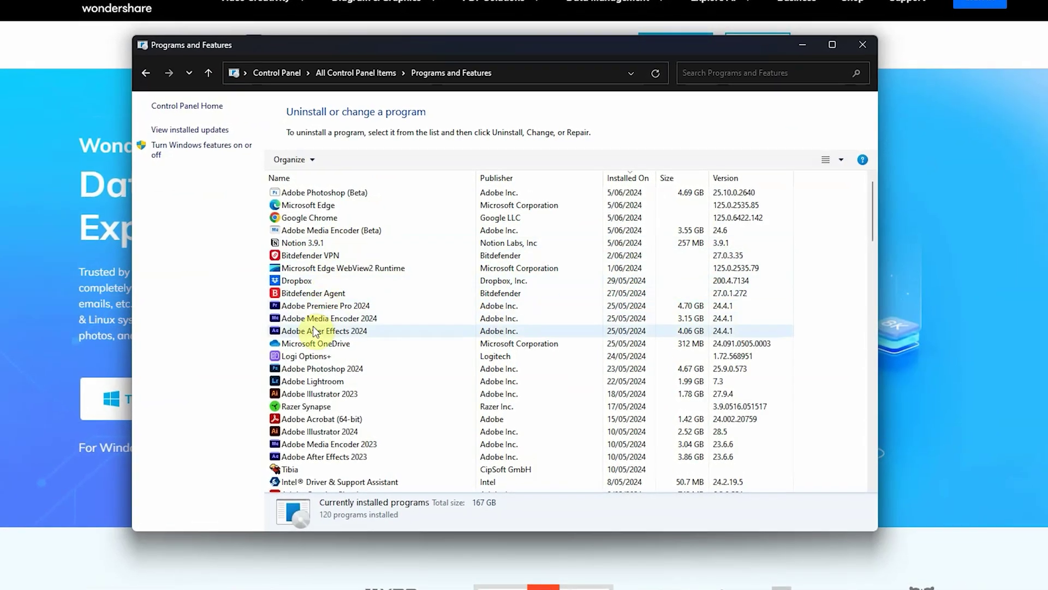
pyautogui.rightClick(295, 356)
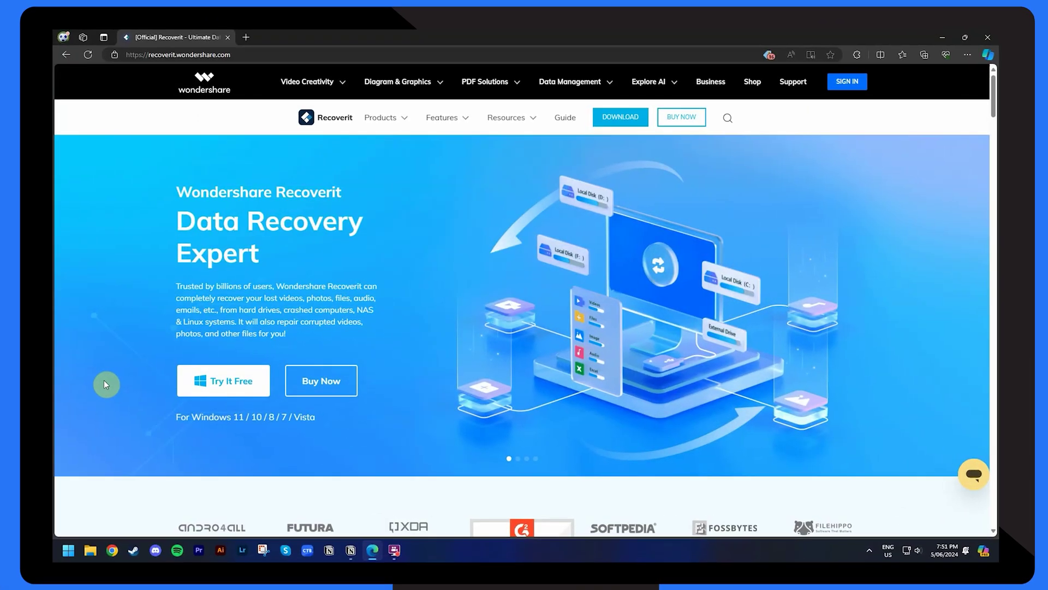
# - Reopen Settings' System > Storage > Temporary files and tick Recycle Bin and Downloads, totalling 52.8 GB
pyautogui.press('super+i')
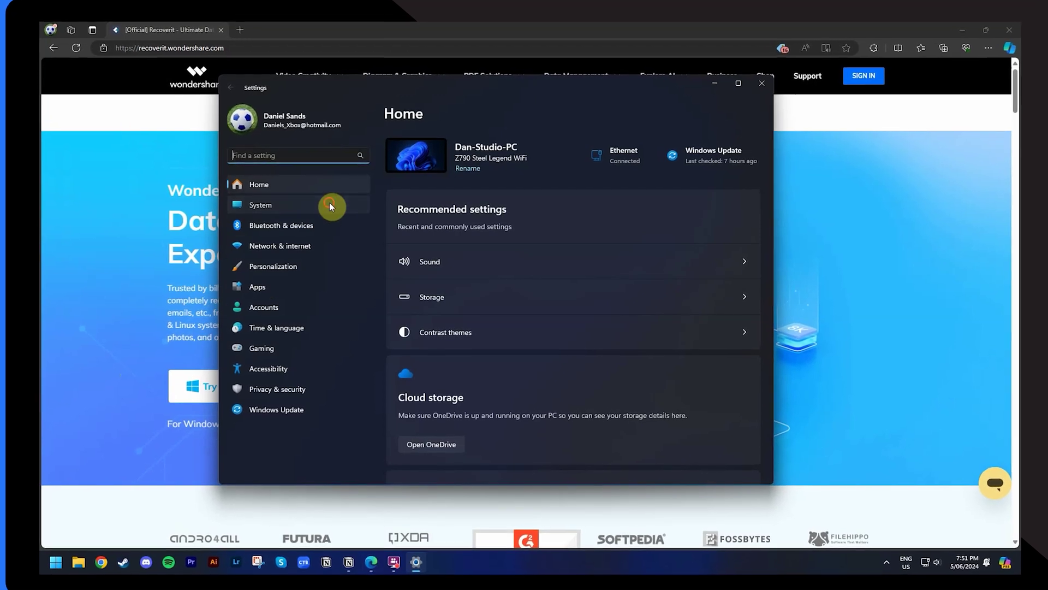
pyautogui.click(330, 205)
pyautogui.click(552, 413)
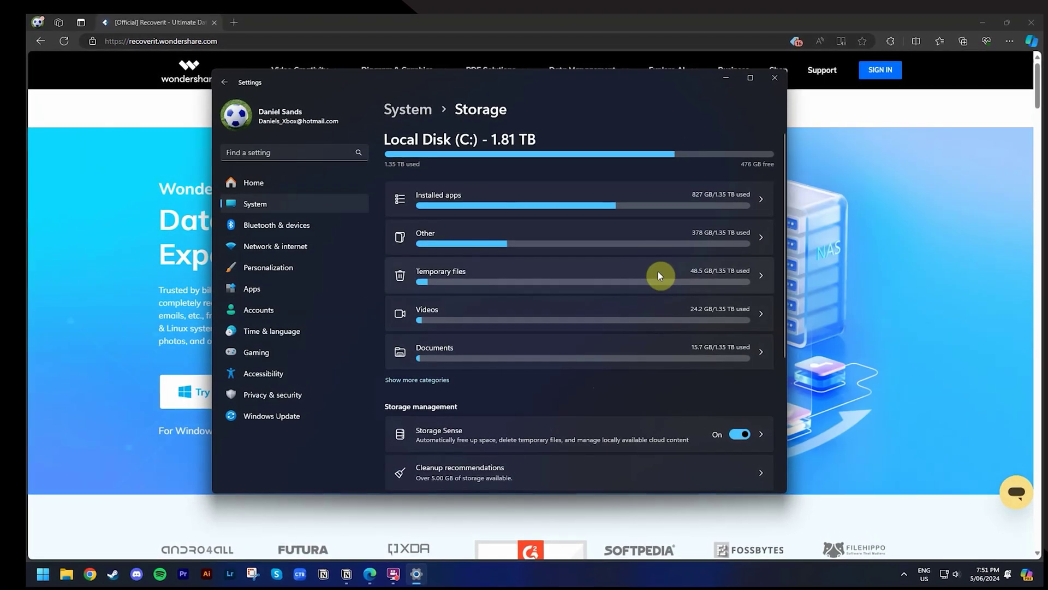
pyautogui.click(658, 272)
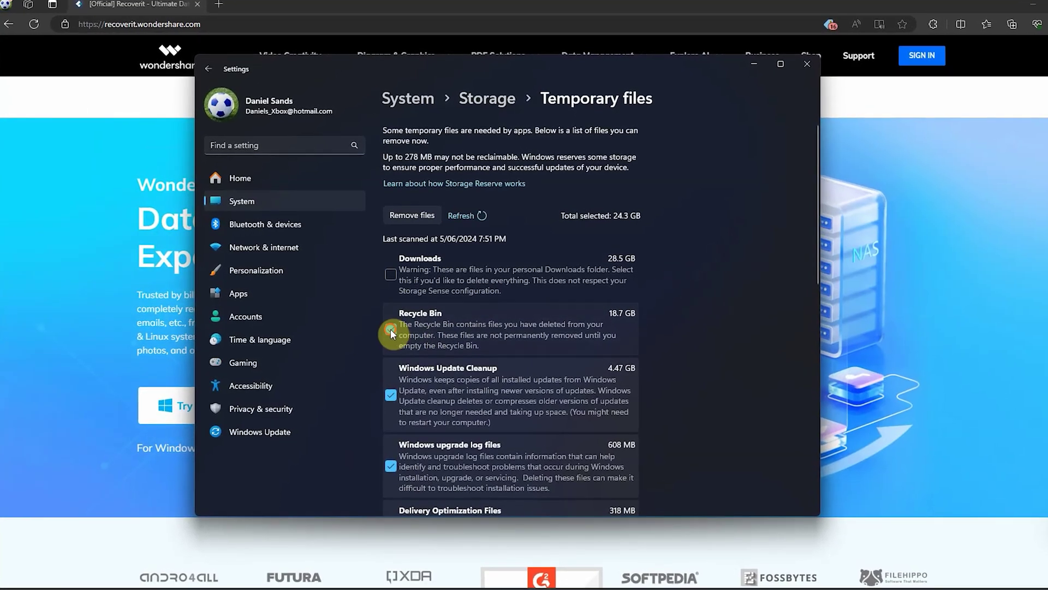
pyautogui.click(391, 329)
pyautogui.click(390, 276)
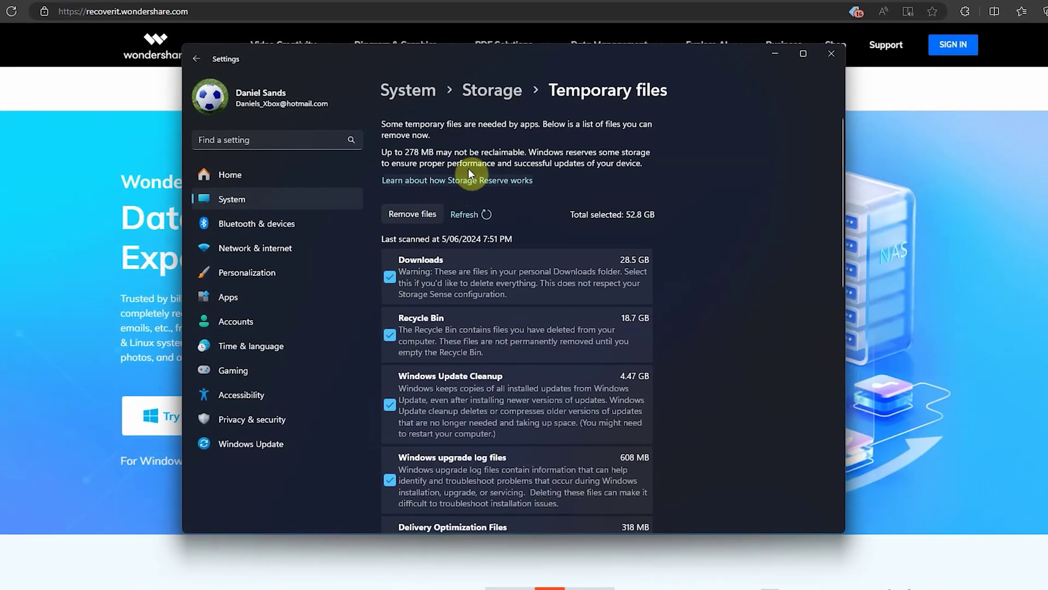
pyautogui.click(499, 90)
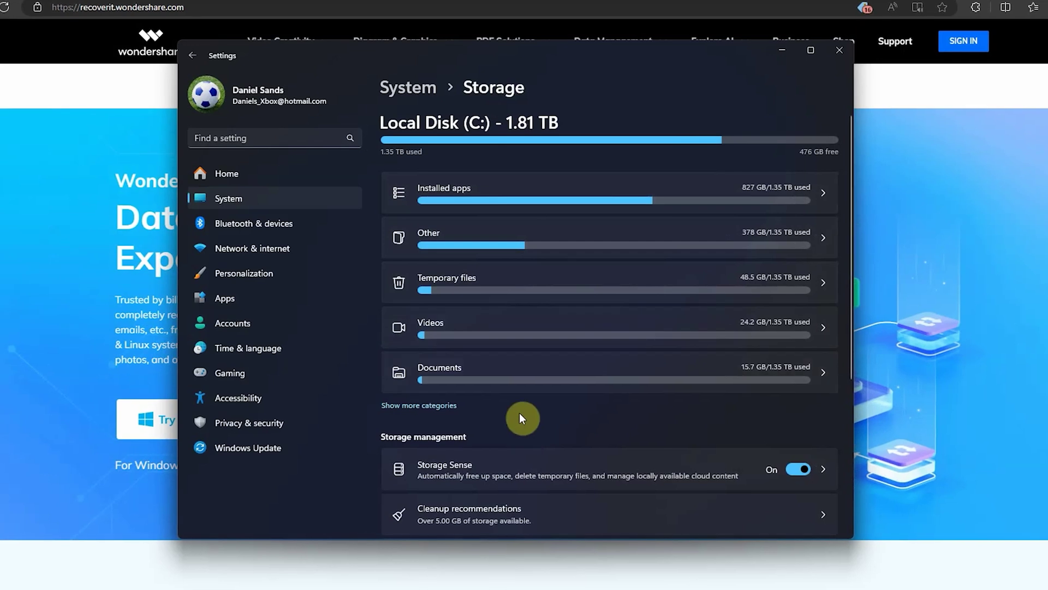
# - Set Storage Sense to run every month and review the recycle bin clean-up age options
pyautogui.click(519, 470)
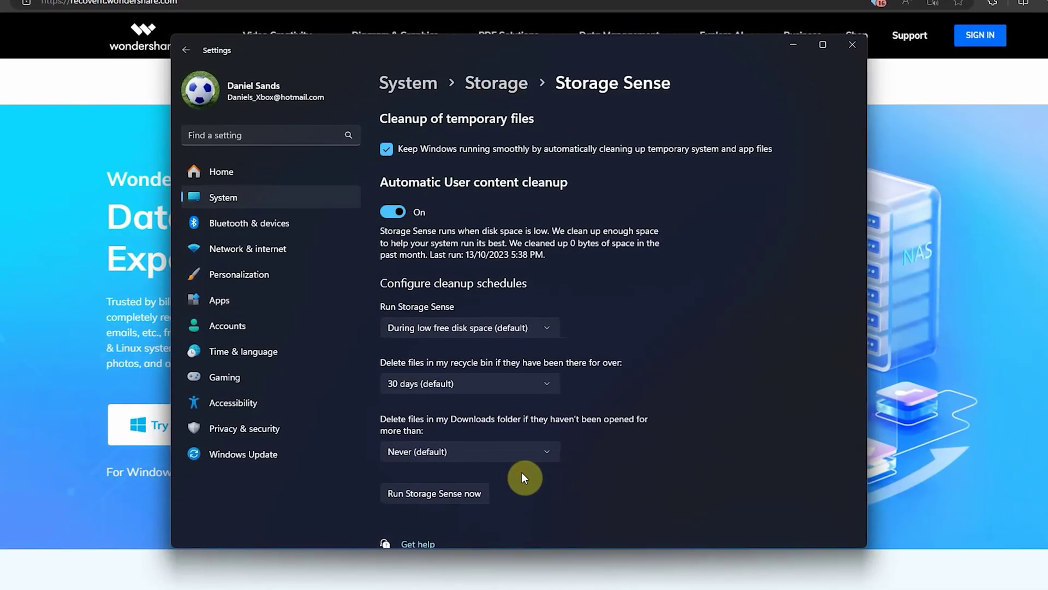
pyautogui.click(541, 329)
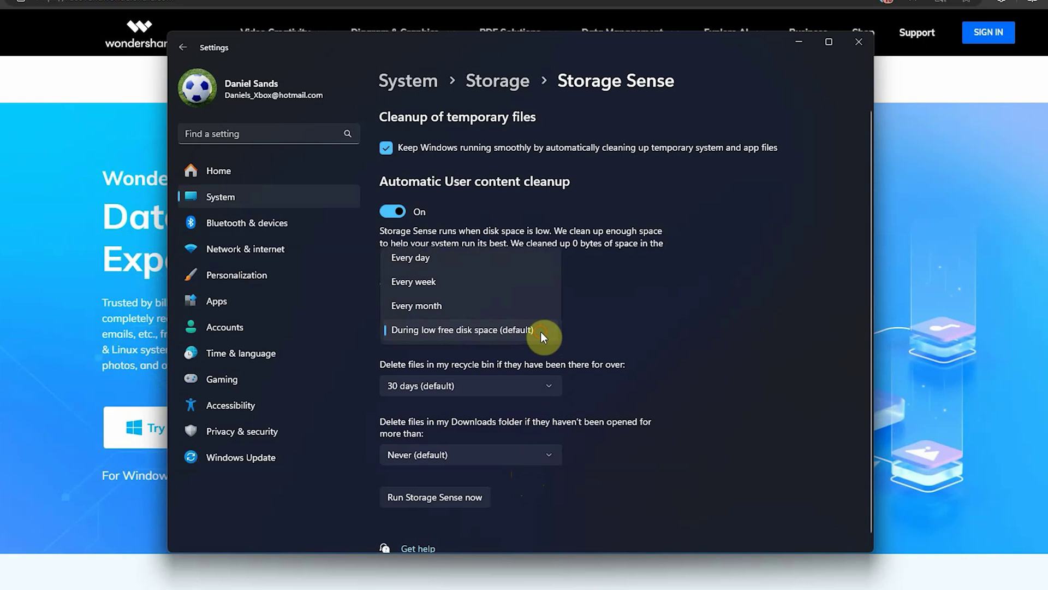
pyautogui.click(498, 307)
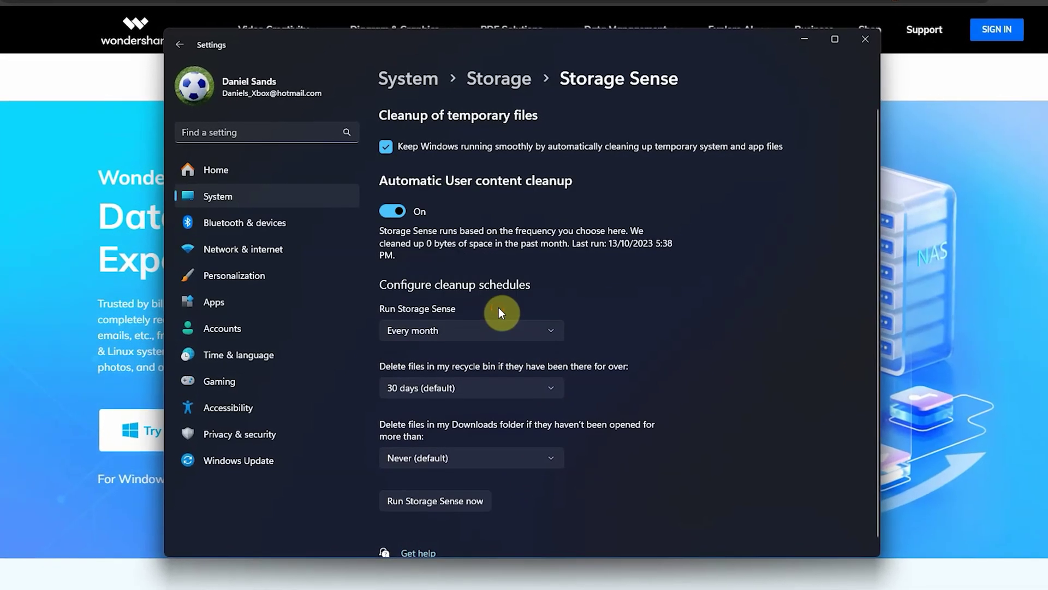
pyautogui.click(516, 389)
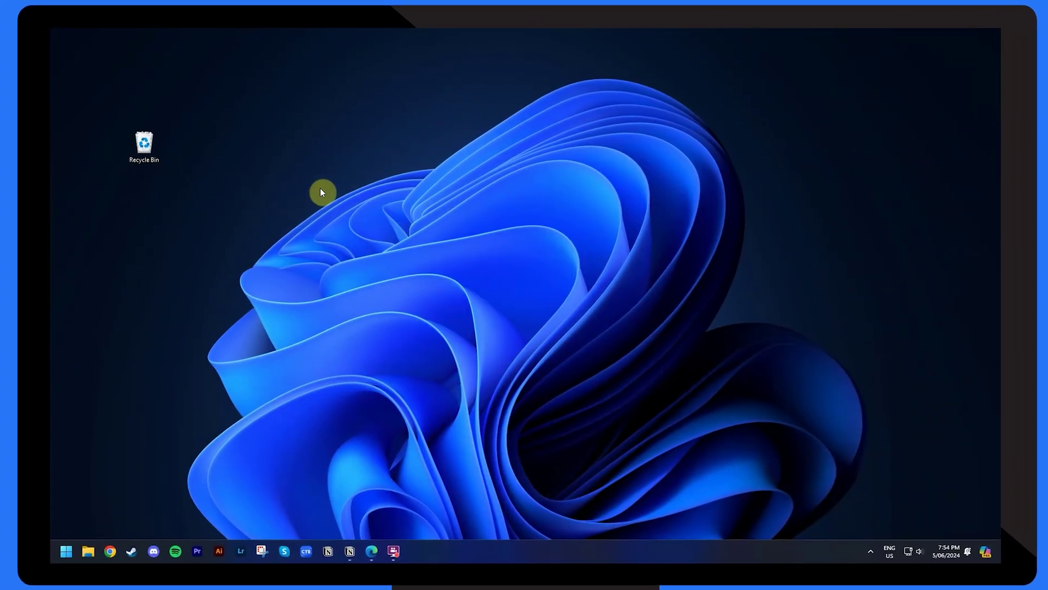
# - Open the Recycle Bin from the desktop
pyautogui.doubleClick(143, 145)
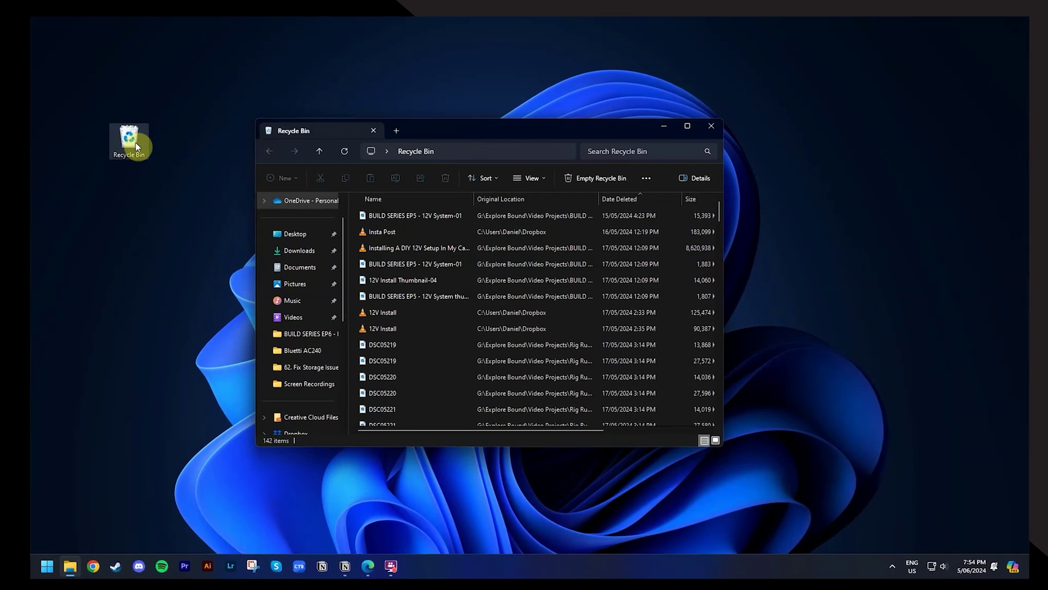
# - Permanently delete the 12V Install Thumbnail-04 file from the Recycle Bin
pyautogui.click(411, 280)
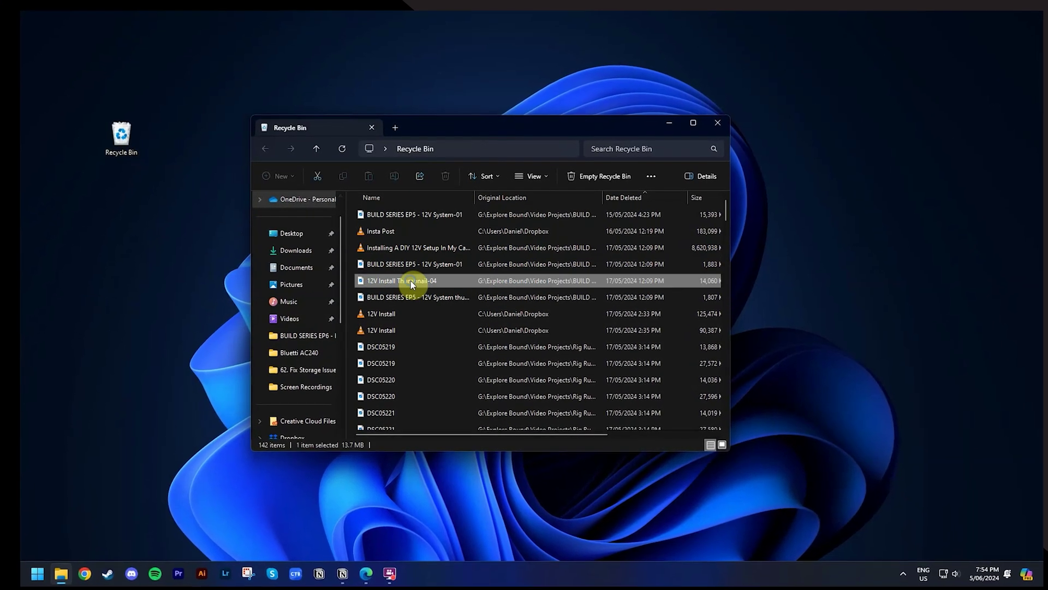
pyautogui.rightClick(410, 281)
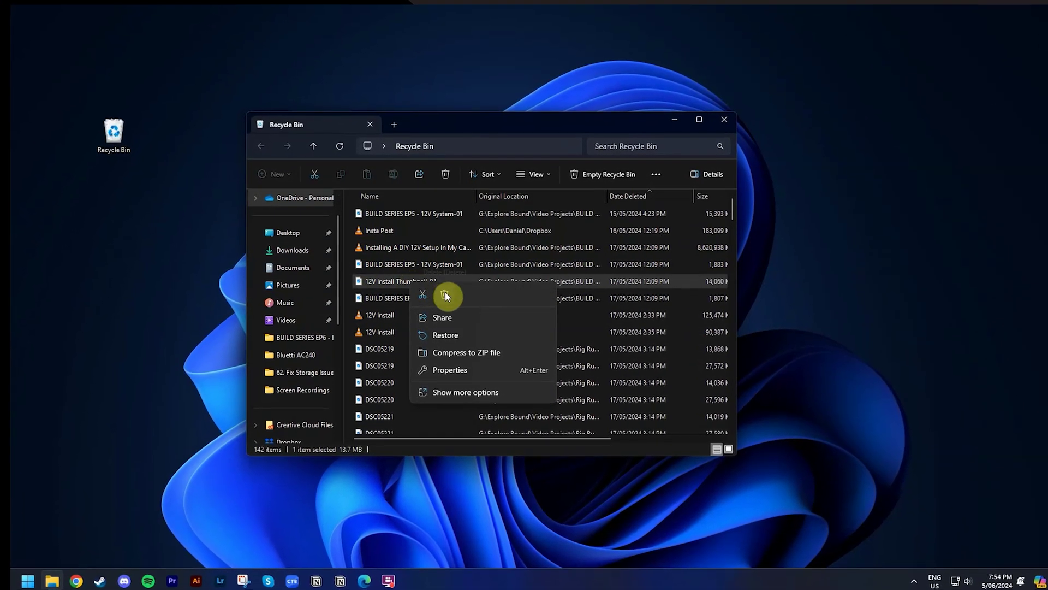
pyautogui.click(445, 294)
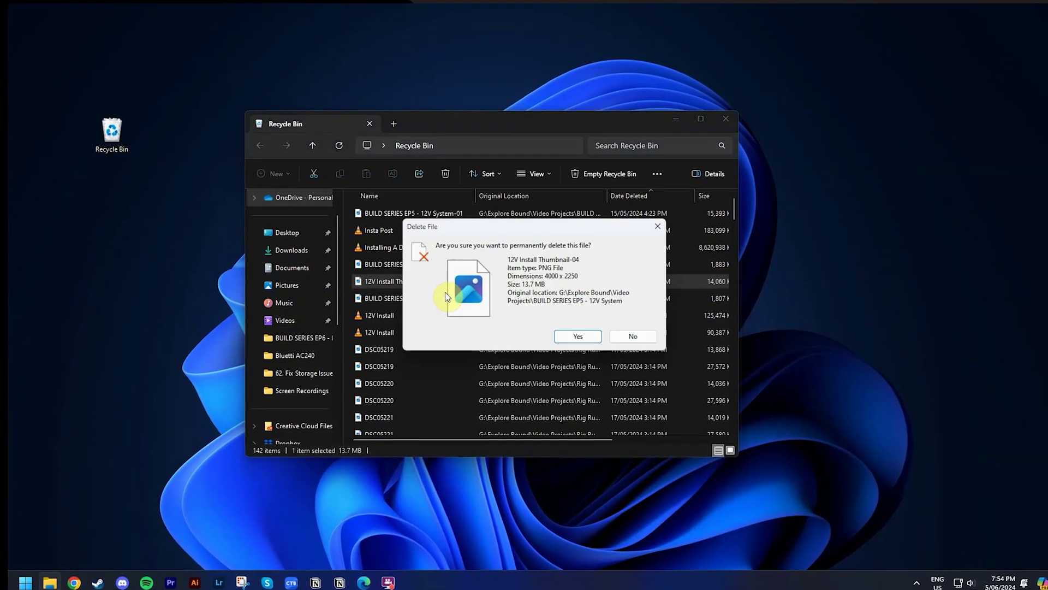
pyautogui.click(594, 338)
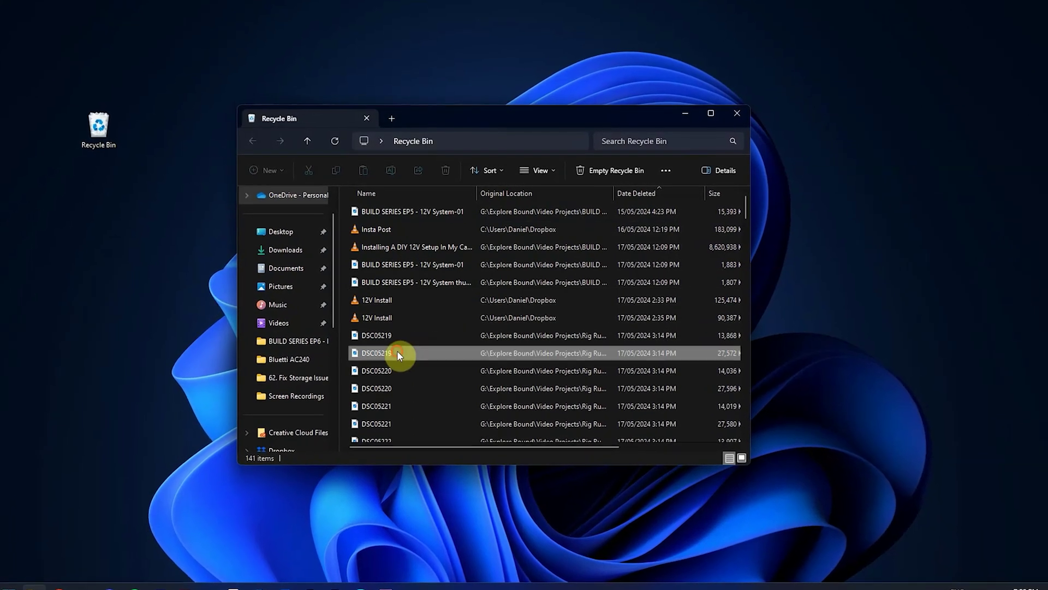
# - Permanently delete the DSC05219, DSC05220 and DSC05221 photos, leaving 138 items
pyautogui.click(398, 353)
pyautogui.keyDown('ctrl'); pyautogui.click(408, 387); pyautogui.keyUp('ctrl')
pyautogui.keyDown('ctrl'); pyautogui.click(418, 425); pyautogui.keyUp('ctrl')
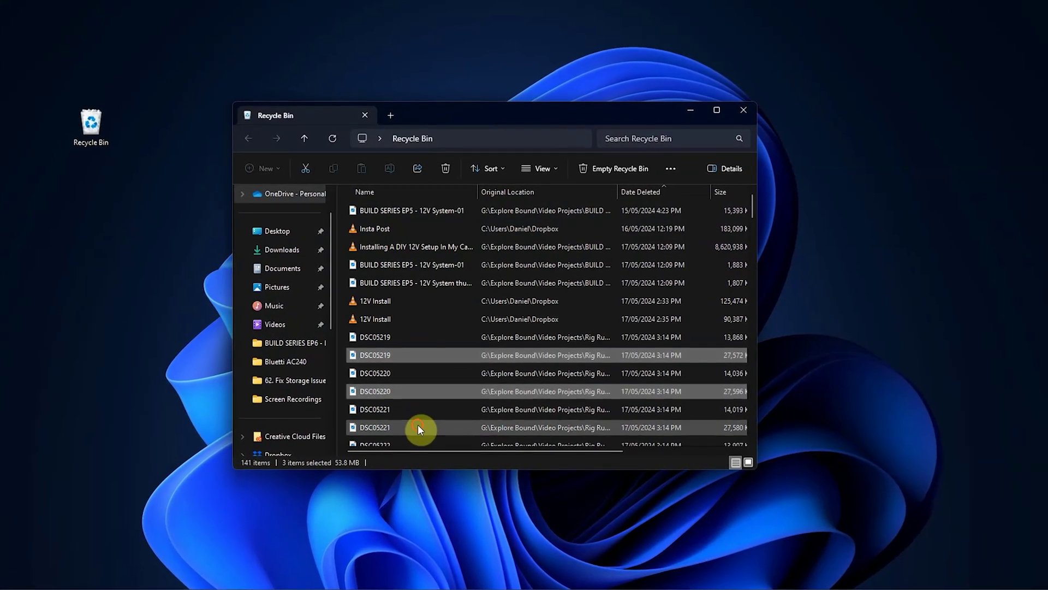
pyautogui.rightClick(382, 414)
pyautogui.click(415, 430)
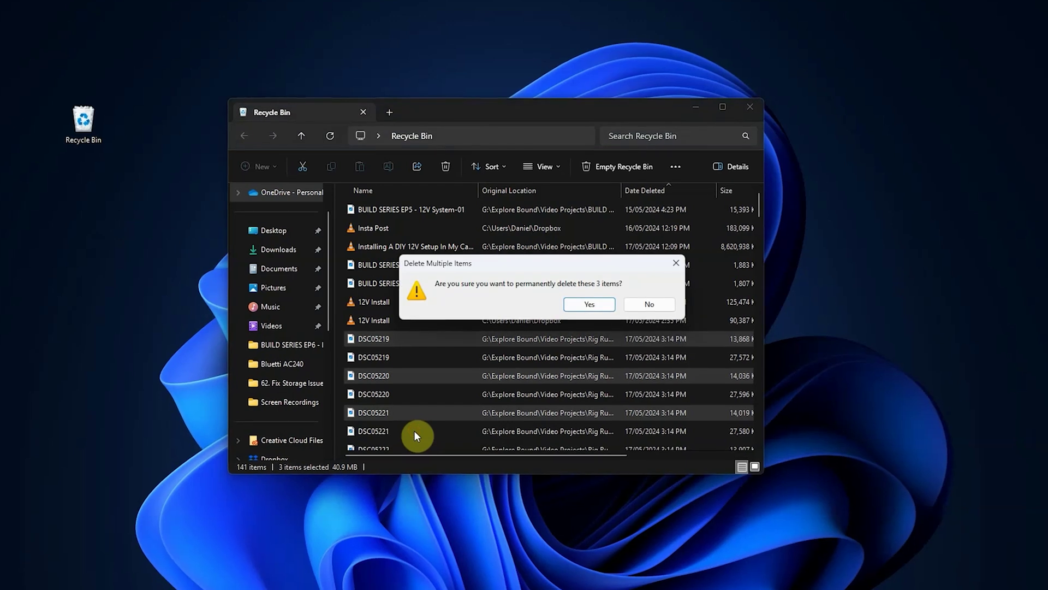
pyautogui.click(589, 304)
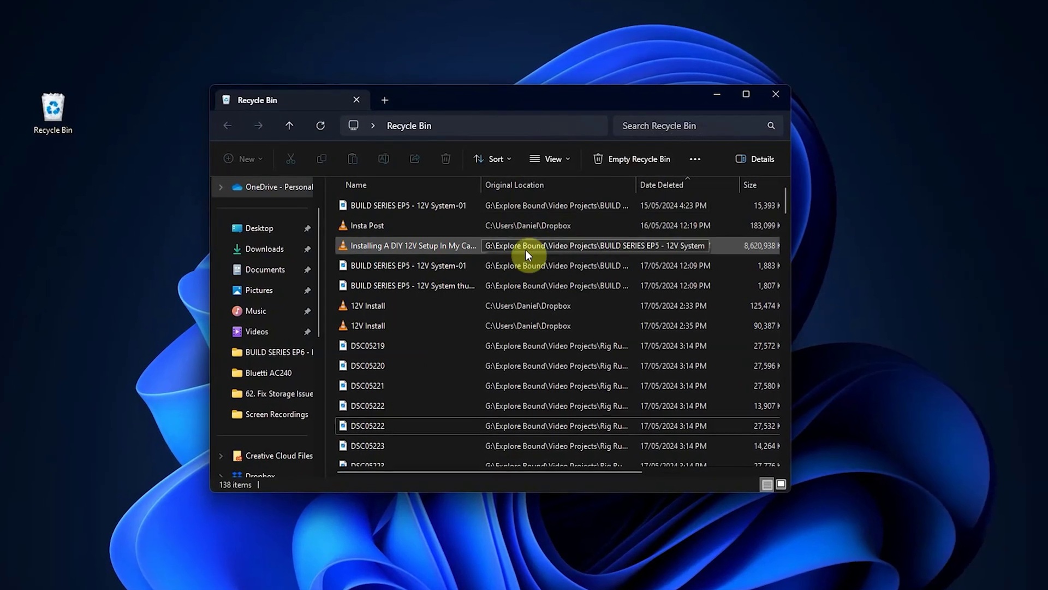
# - Restore the BUILD SERIES EP5 - 12V System thumbnail from the Recycle Bin, leaving 137 items
pyautogui.rightClick(382, 290)
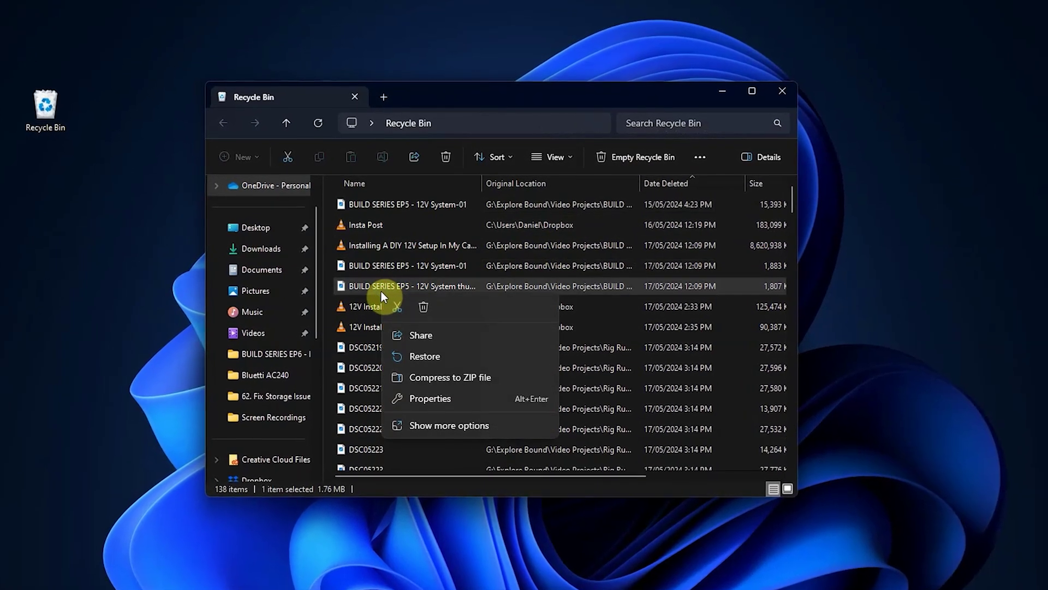
pyautogui.click(415, 357)
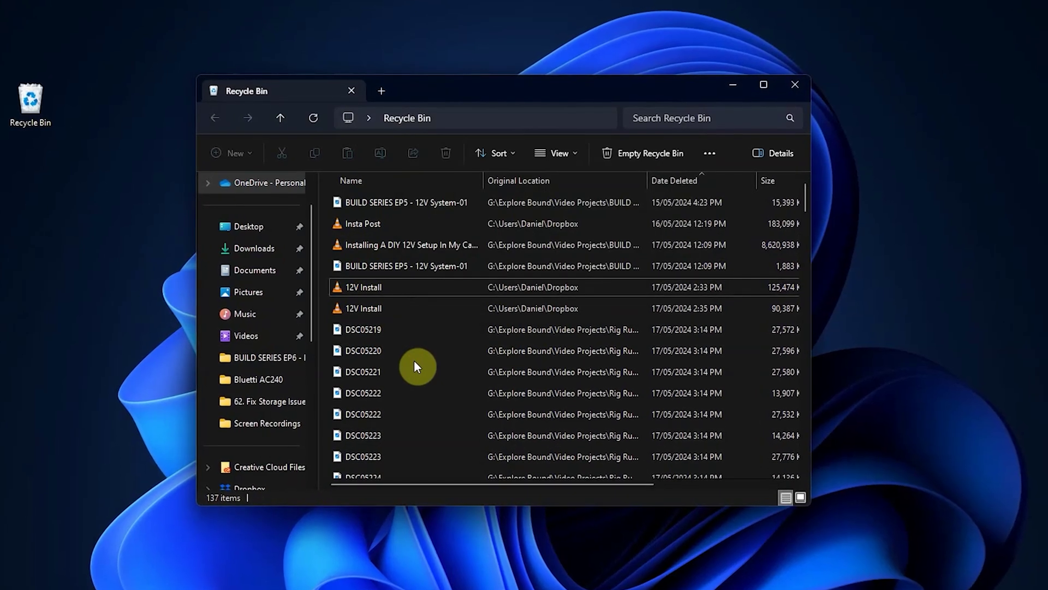
pyautogui.click(706, 151)
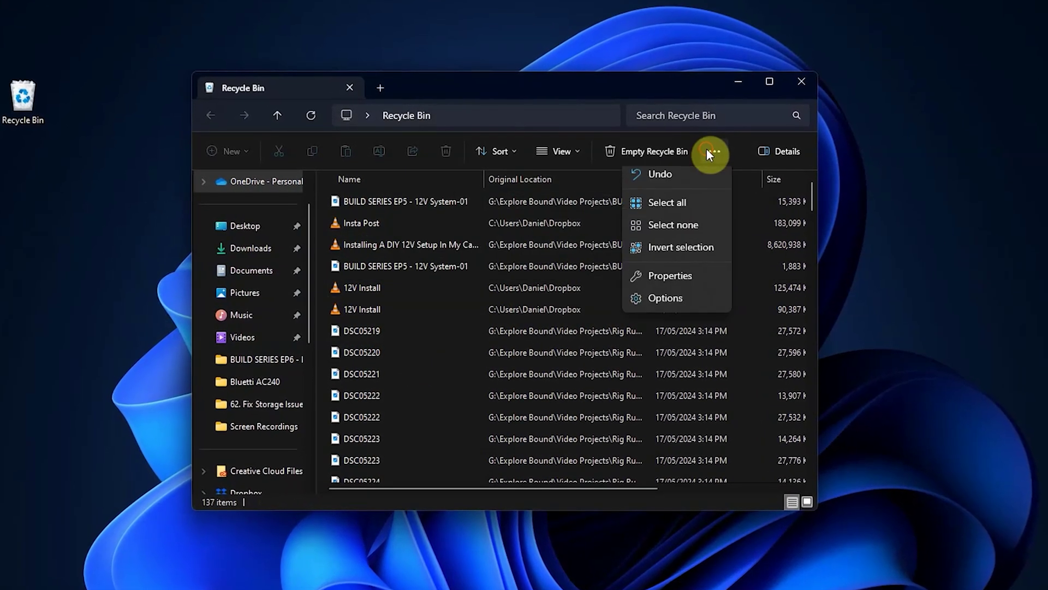